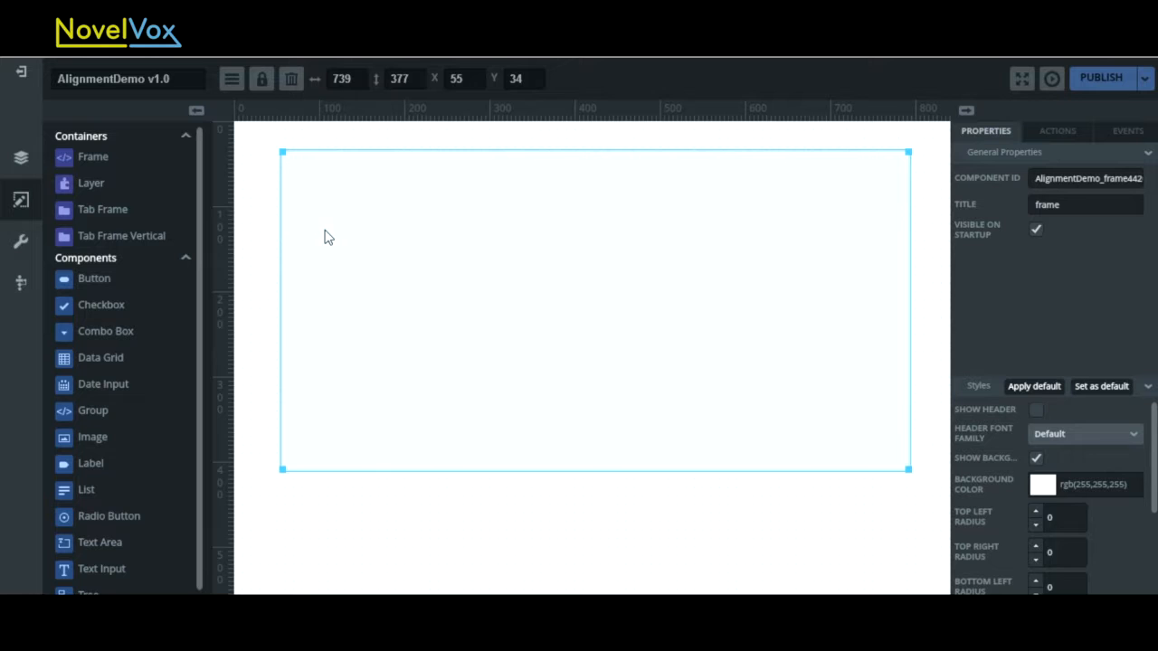
- Add a button near the frame's upper edge and four text inputs at scattered positions below it
drag(90, 279, 417, 190)
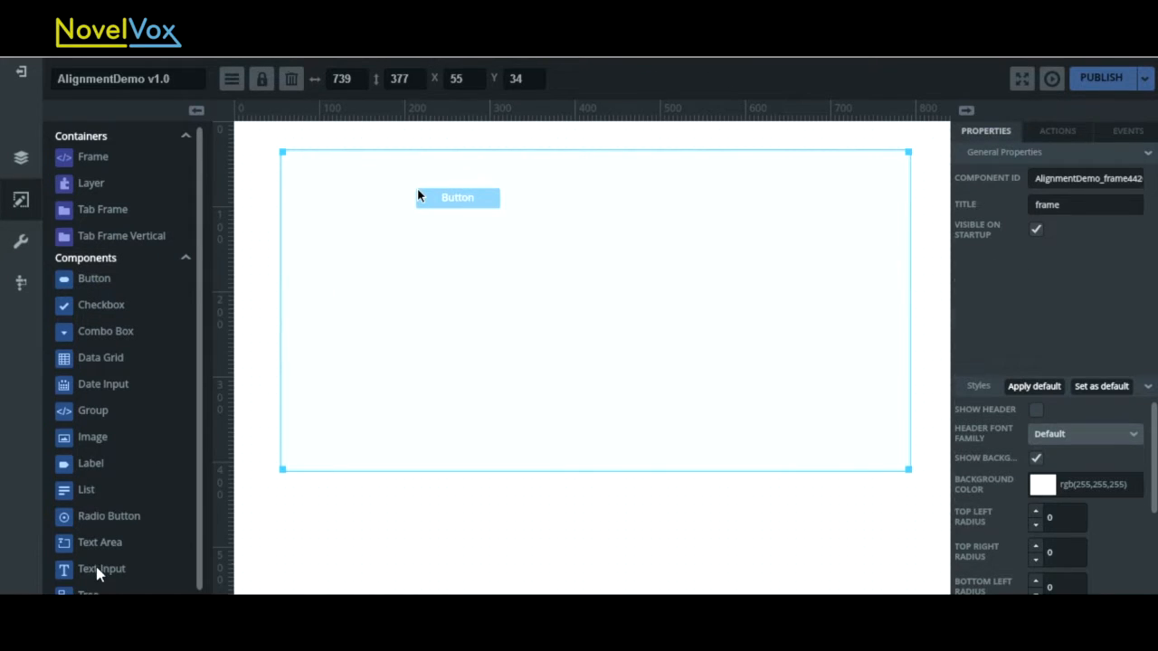
drag(98, 570, 384, 218)
drag(100, 565, 385, 377)
drag(105, 563, 389, 264)
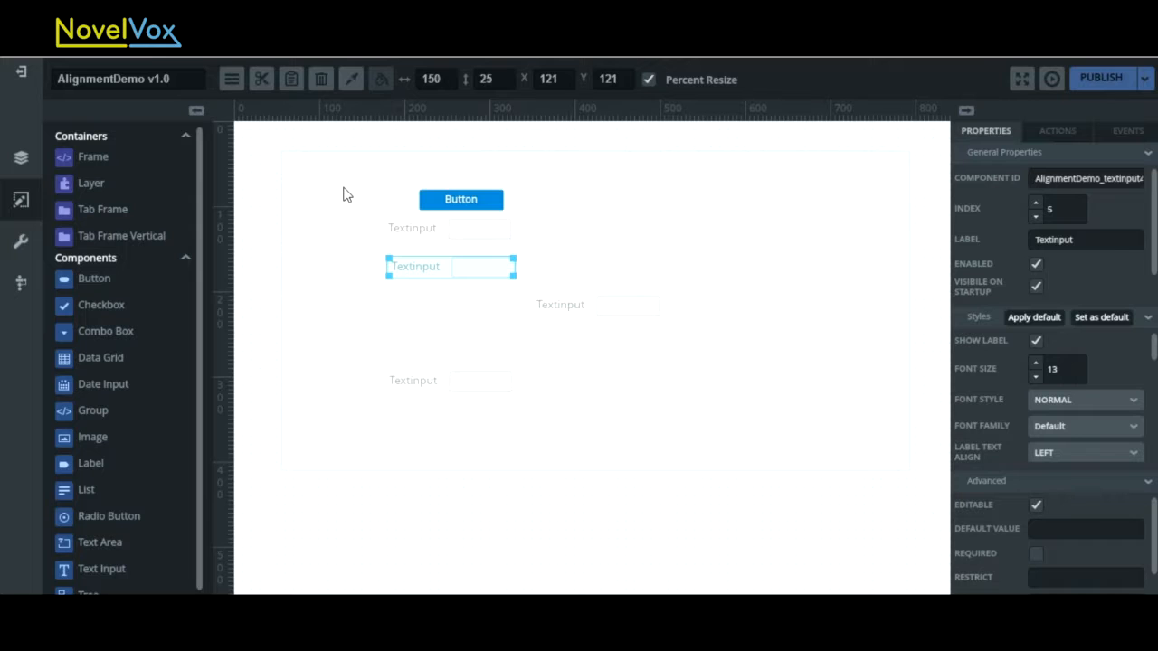
- Select the button and all four text inputs and align them to their left edges
shift+click(474, 392)
shift+click(605, 313)
shift+click(483, 224)
shift+click(483, 204)
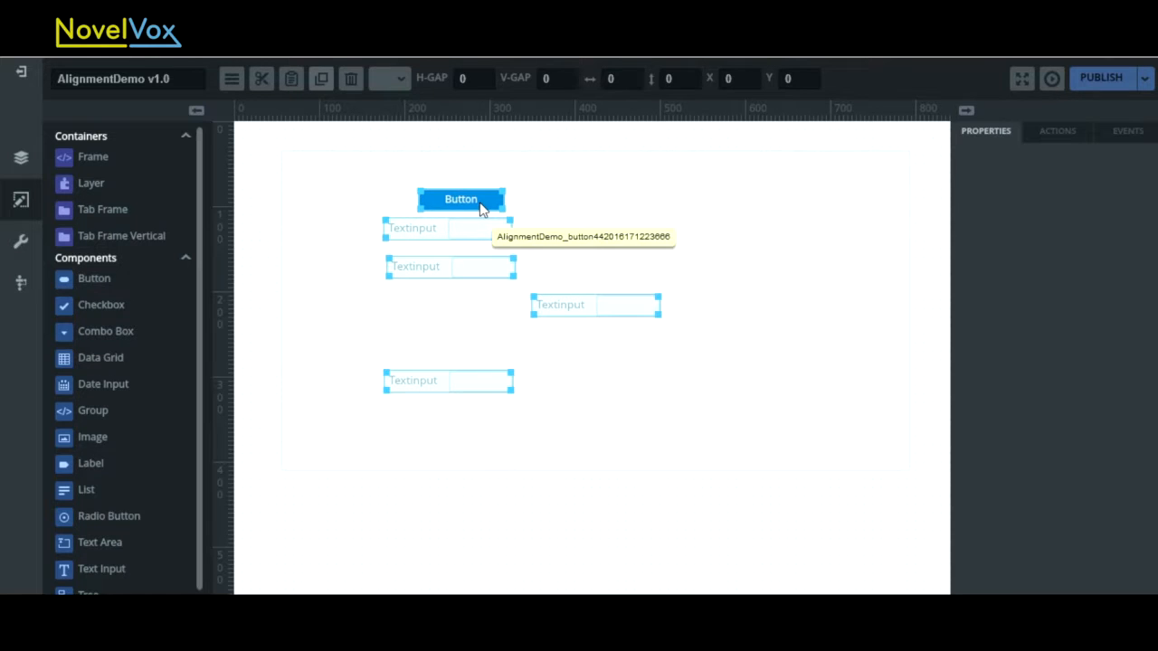
key(ctrl+Left)
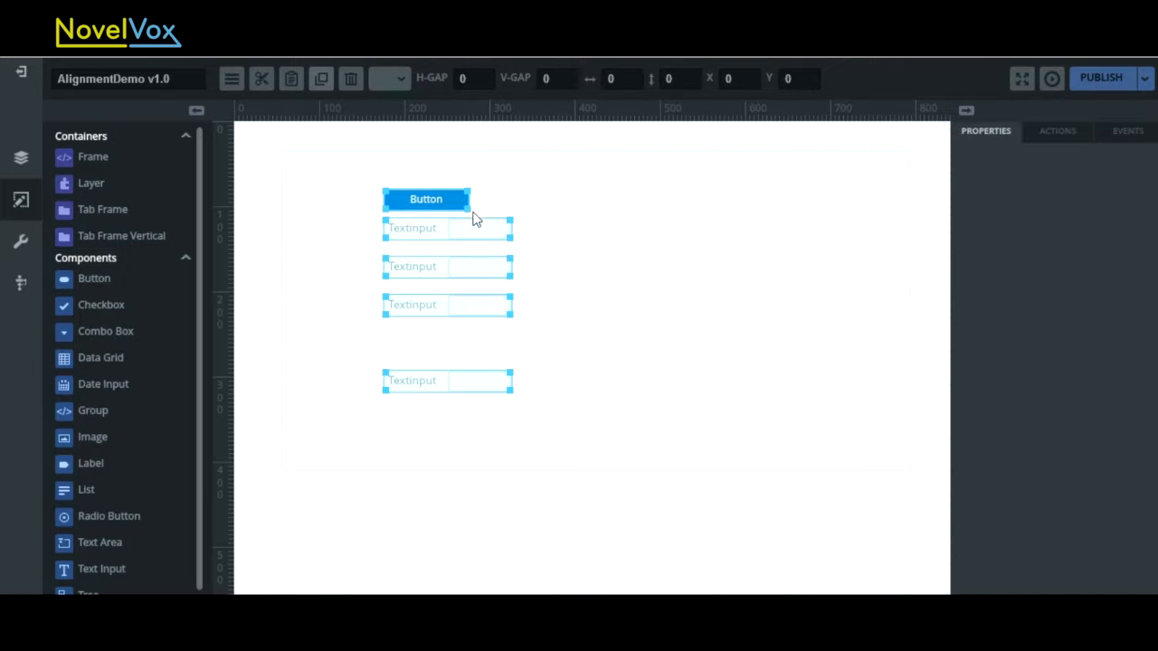
- Shift the upper three text inputs rightward to staggered positions, placing the third at about X 196, Y 166
key(ctrl+z)
key(ctrl+z)
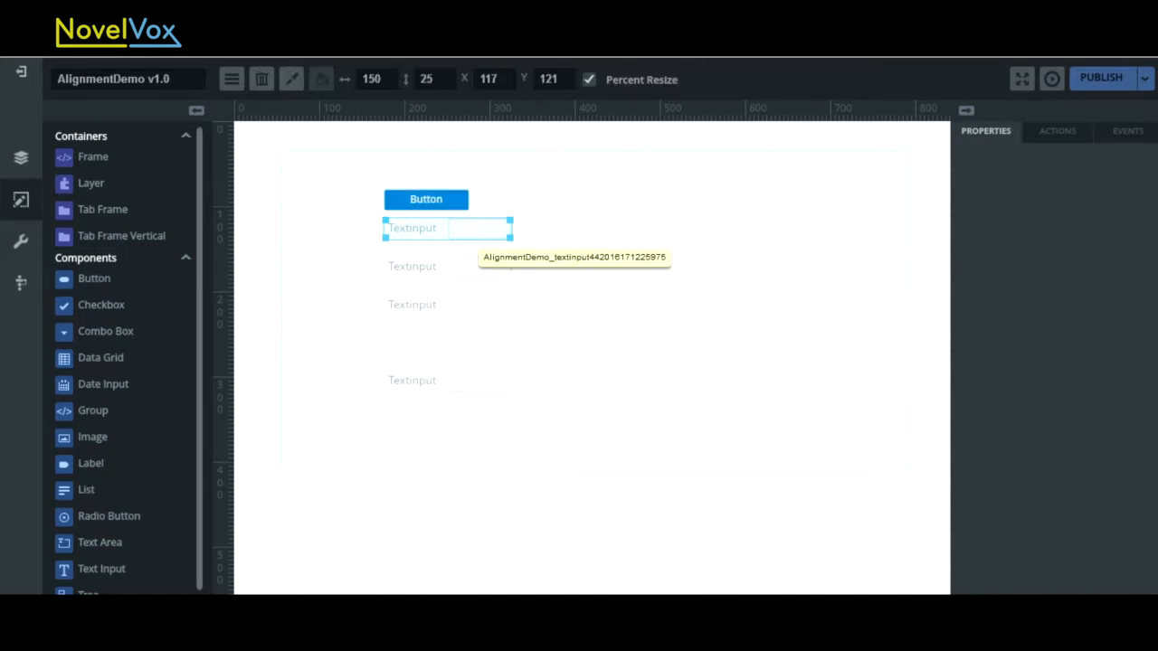
drag(472, 311, 533, 312)
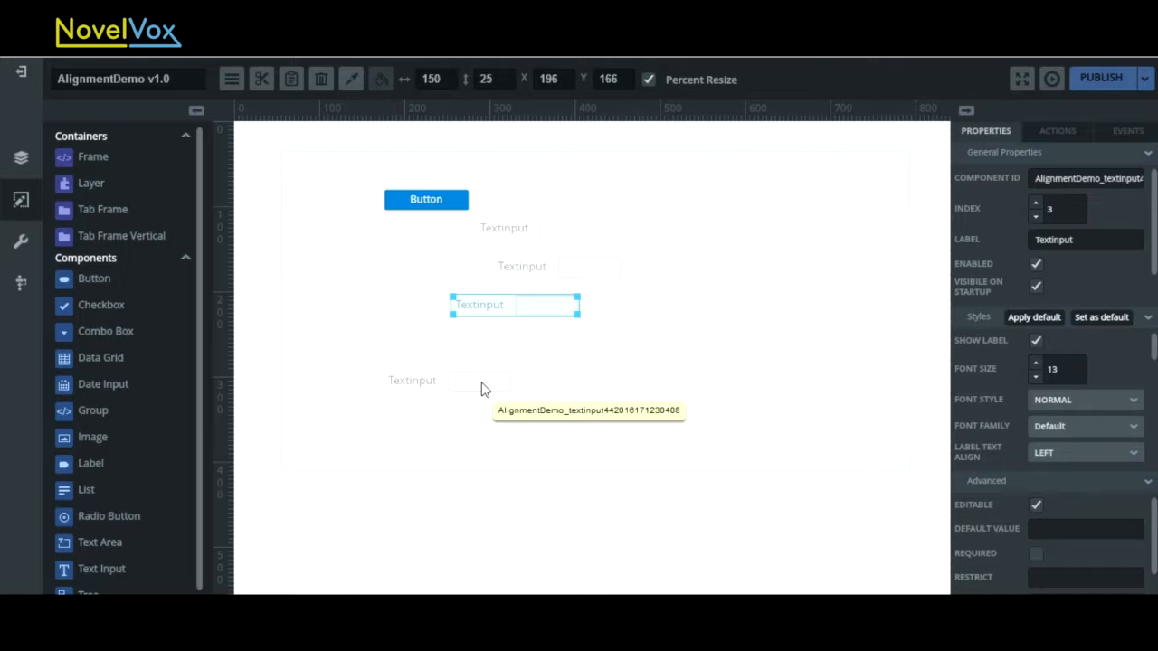
- Select all four text inputs and the button and align them to their right edges
shift+click(482, 387)
shift+click(575, 266)
shift+click(579, 233)
shift+click(450, 206)
key(ctrl+Right)
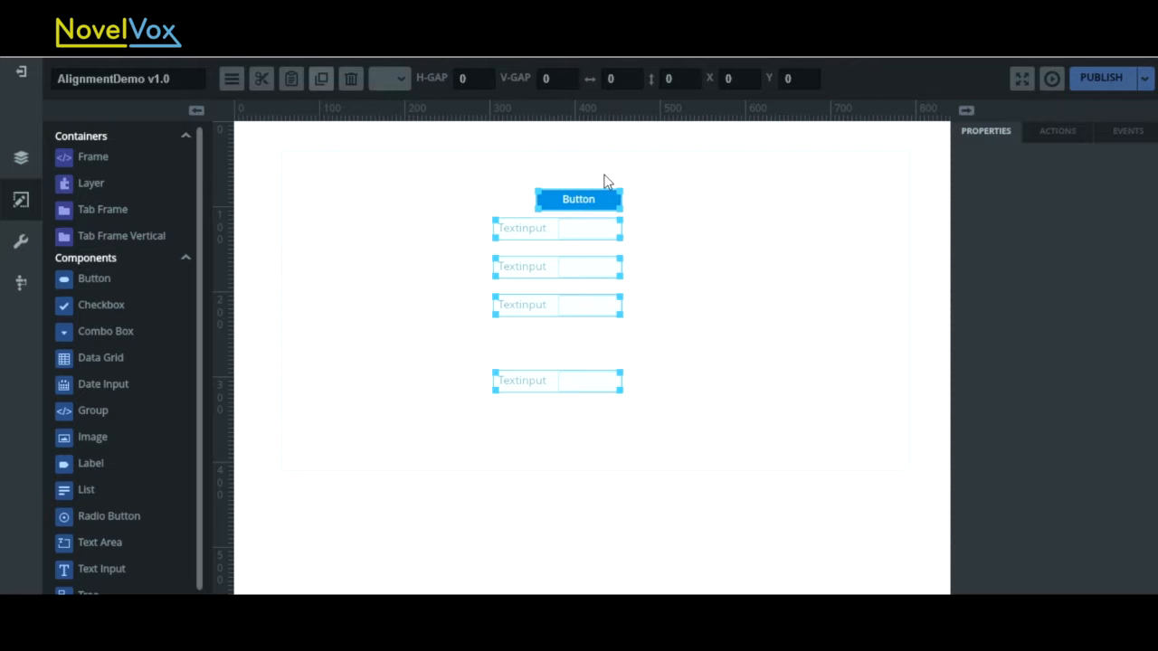
- Move the top text input away to about X 71, Y 70 and place the button slightly higher, well to its right
drag(548, 235, 390, 191)
drag(554, 201, 569, 184)
drag(455, 187, 461, 228)
drag(587, 187, 588, 221)
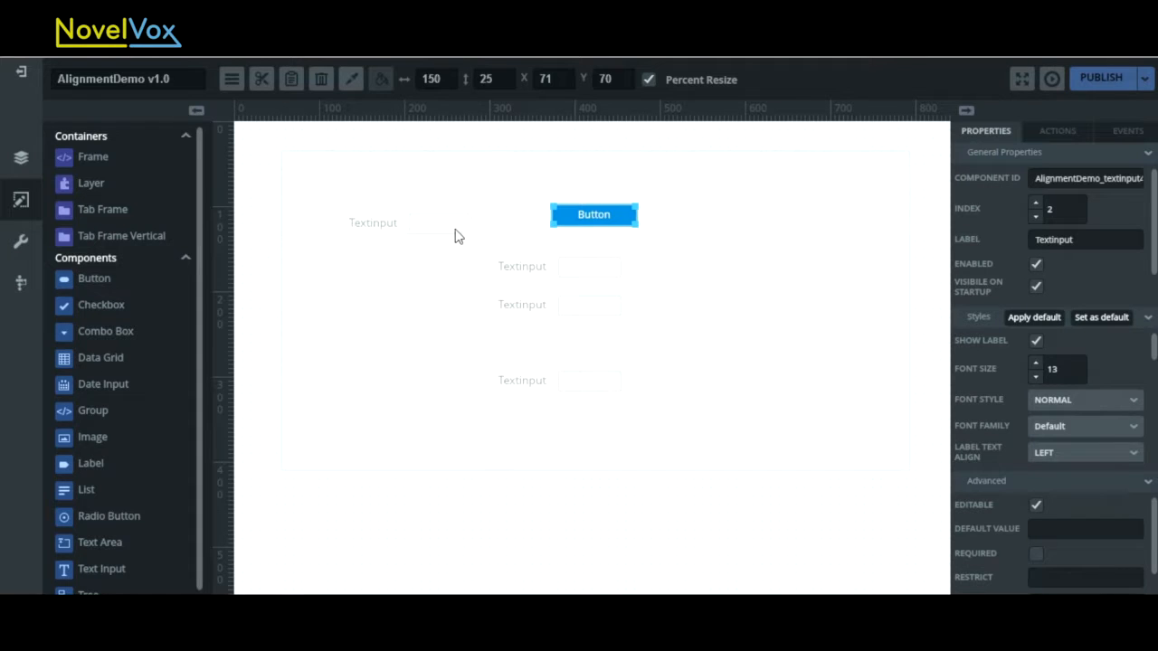
- Align the top edges of the moved text input and the button
click(455, 233)
shift+click(579, 221)
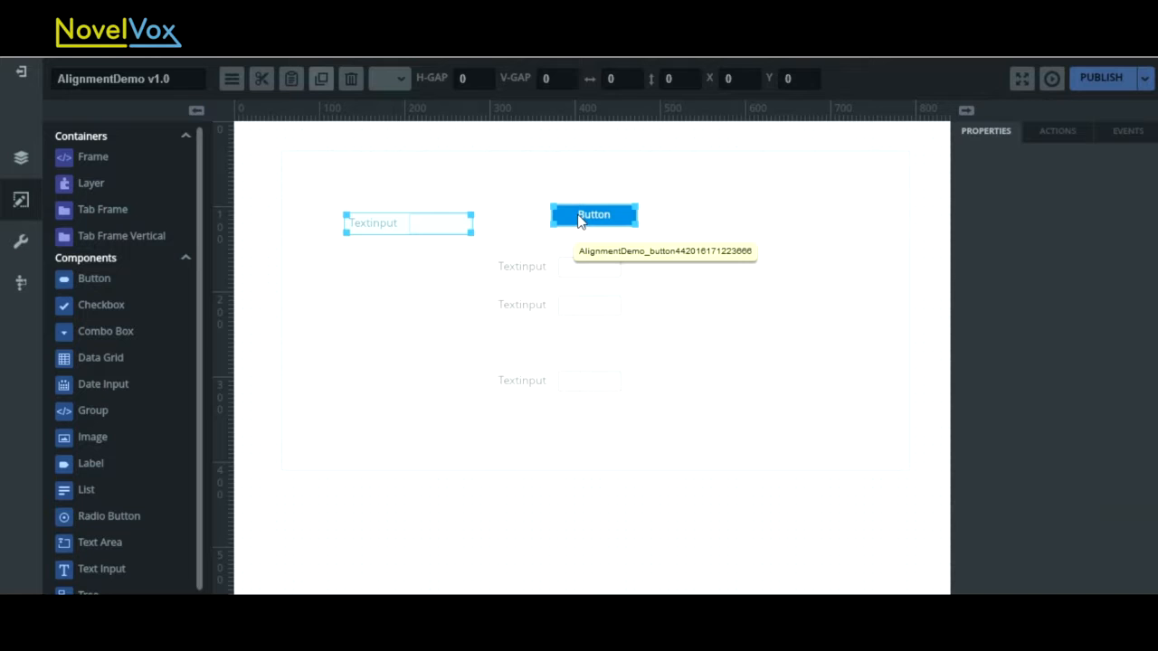
key(ctrl+Up)
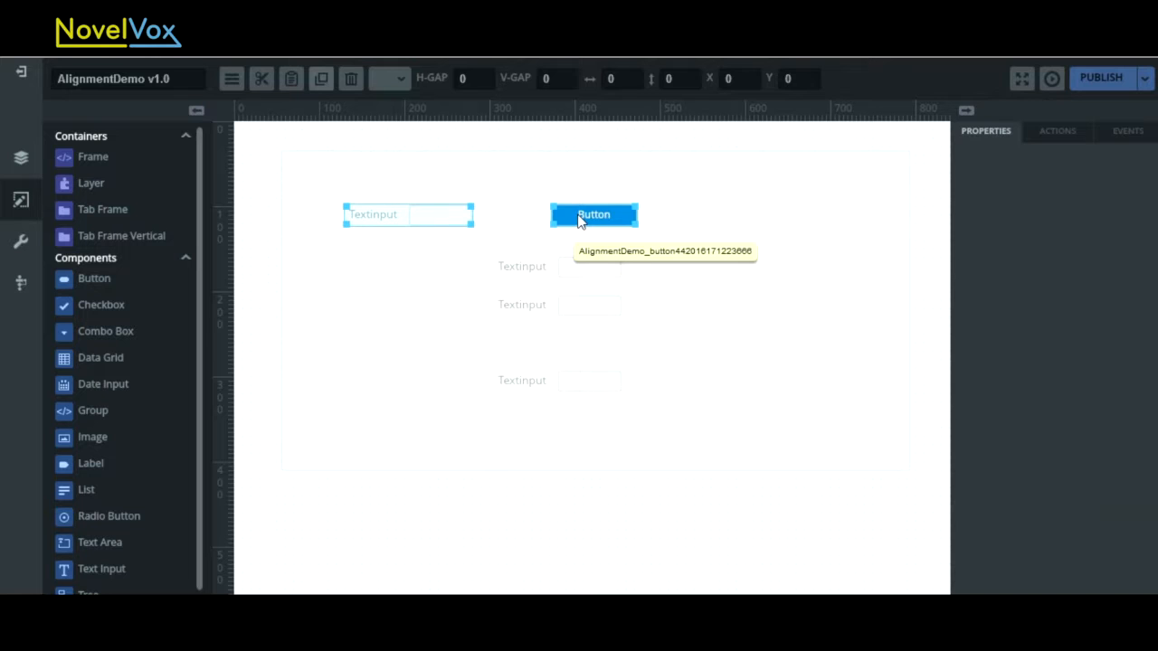
- Stagger the two lowest text inputs at different positions and align their bottom edges
click(593, 387)
key(ctrl+z)
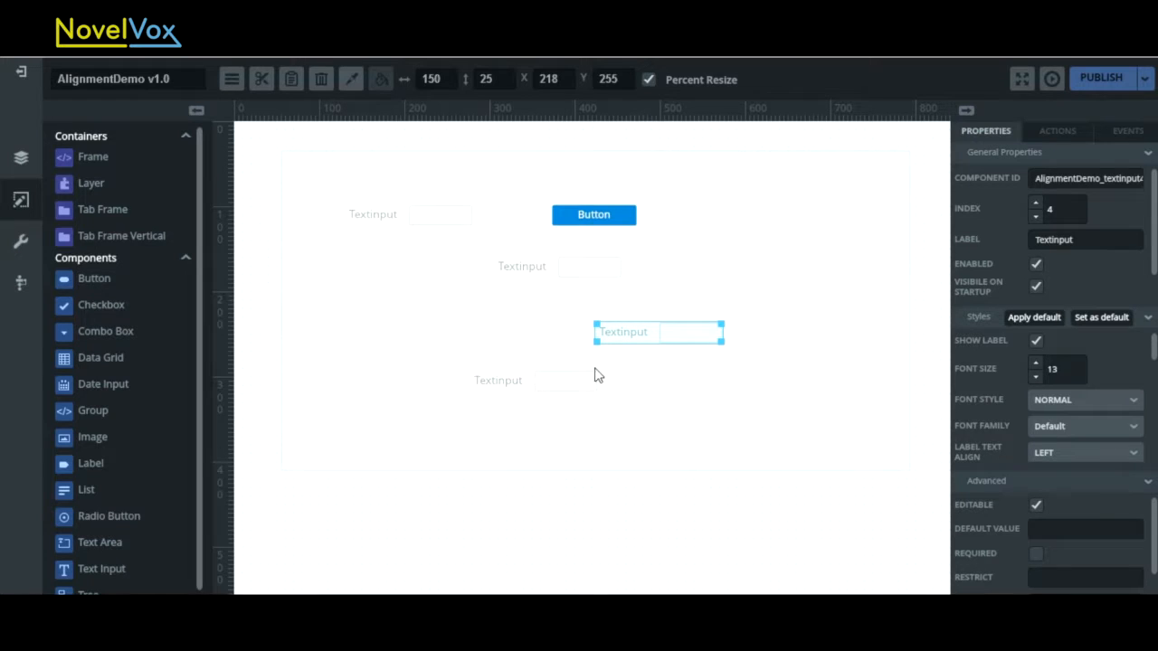
click(573, 388)
shift+click(645, 339)
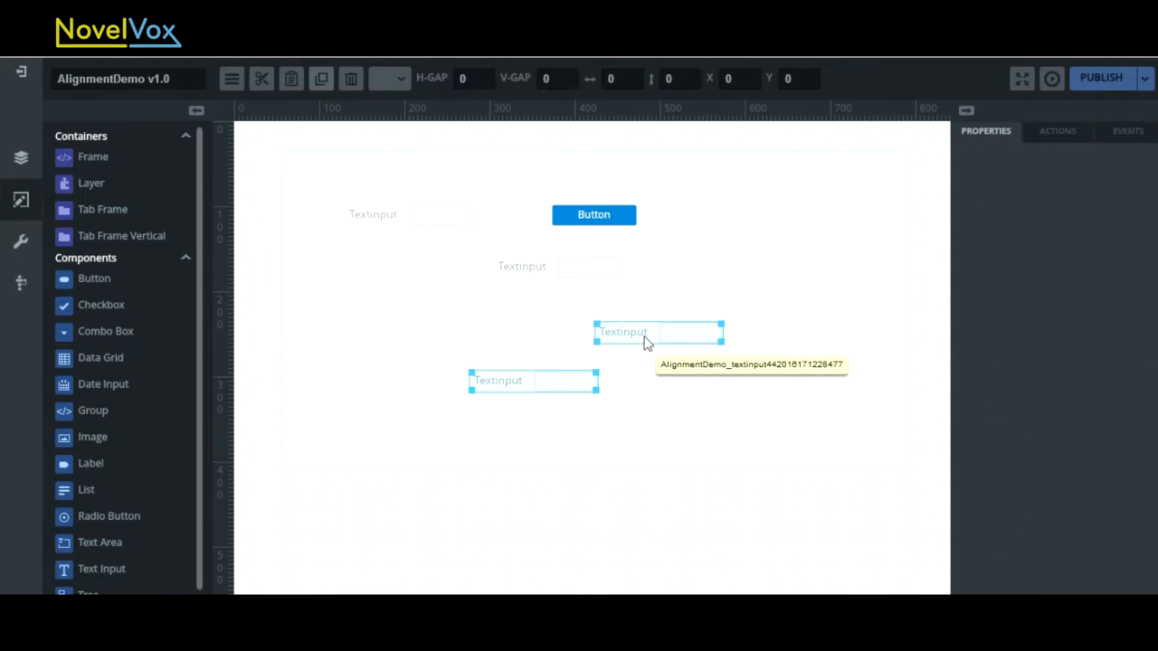
key(ctrl+shift+Down)
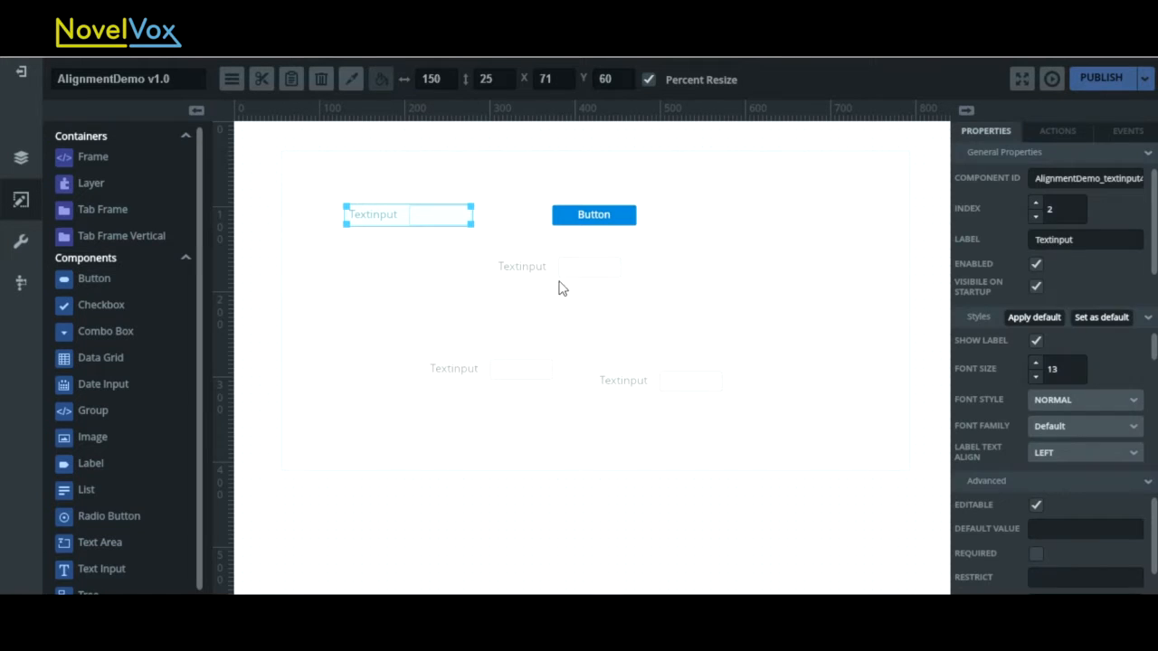
- Rearrange the components into a staggered vertical column, with the button second and the lowest text input at about X 209, Y 276
shift+click(560, 268)
shift+click(579, 215)
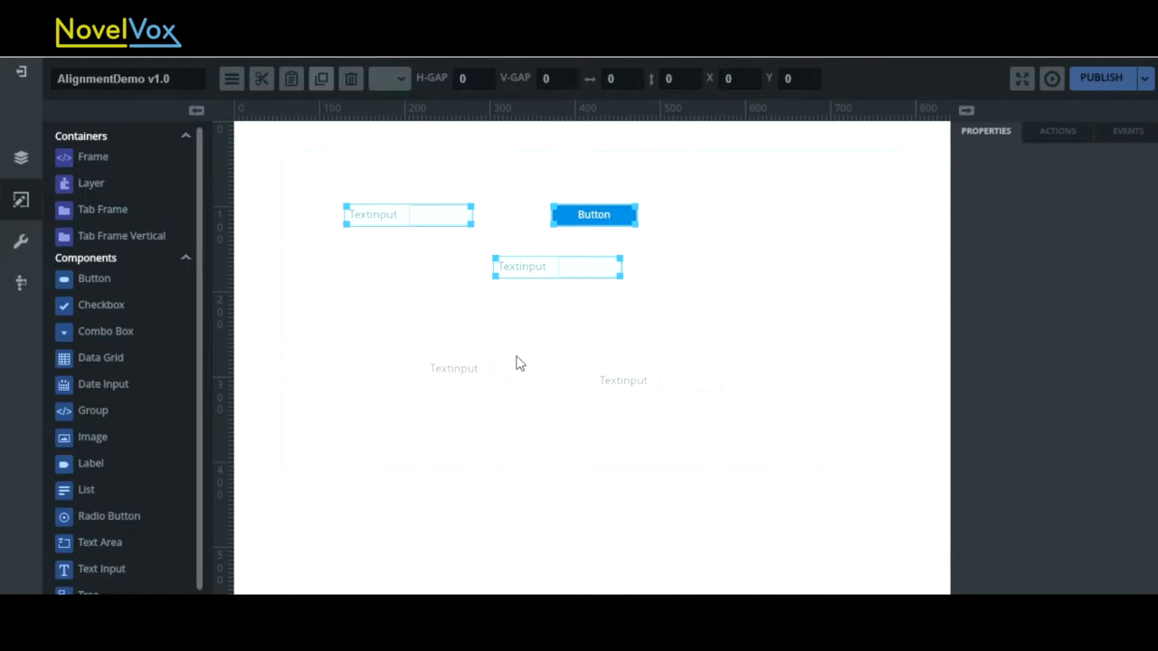
drag(588, 210, 438, 312)
drag(511, 368, 542, 409)
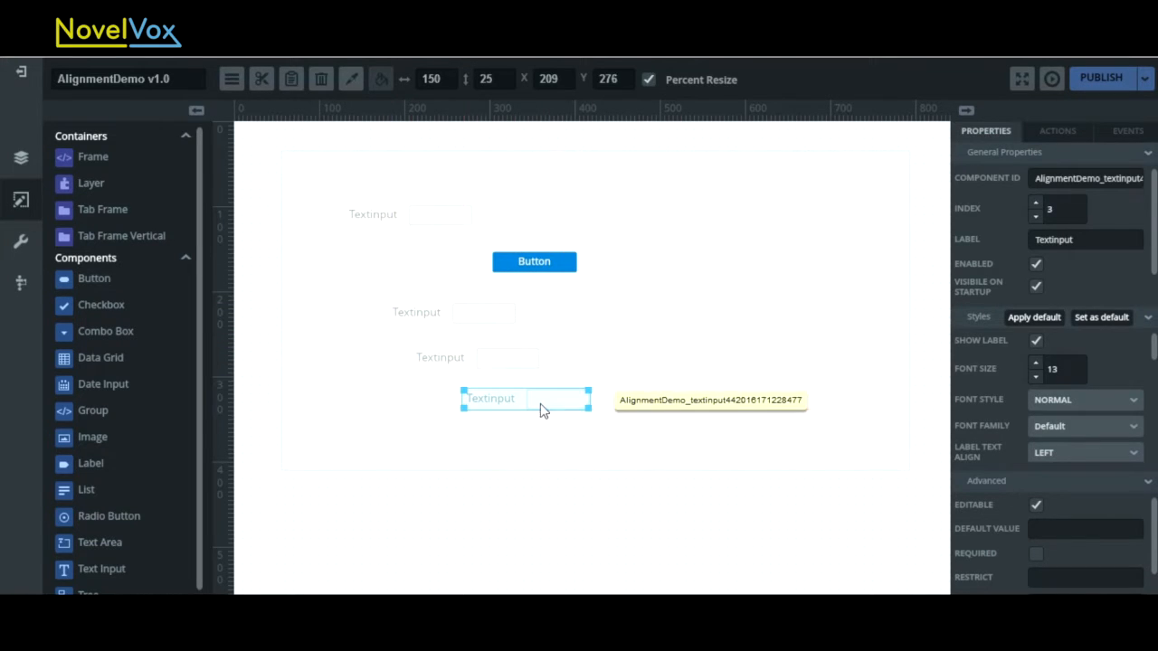
- Select all five components, align them with the CENTER option, and space them evenly in the vertical direction
shift+click(512, 357)
shift+click(484, 312)
shift+click(531, 261)
shift+click(457, 217)
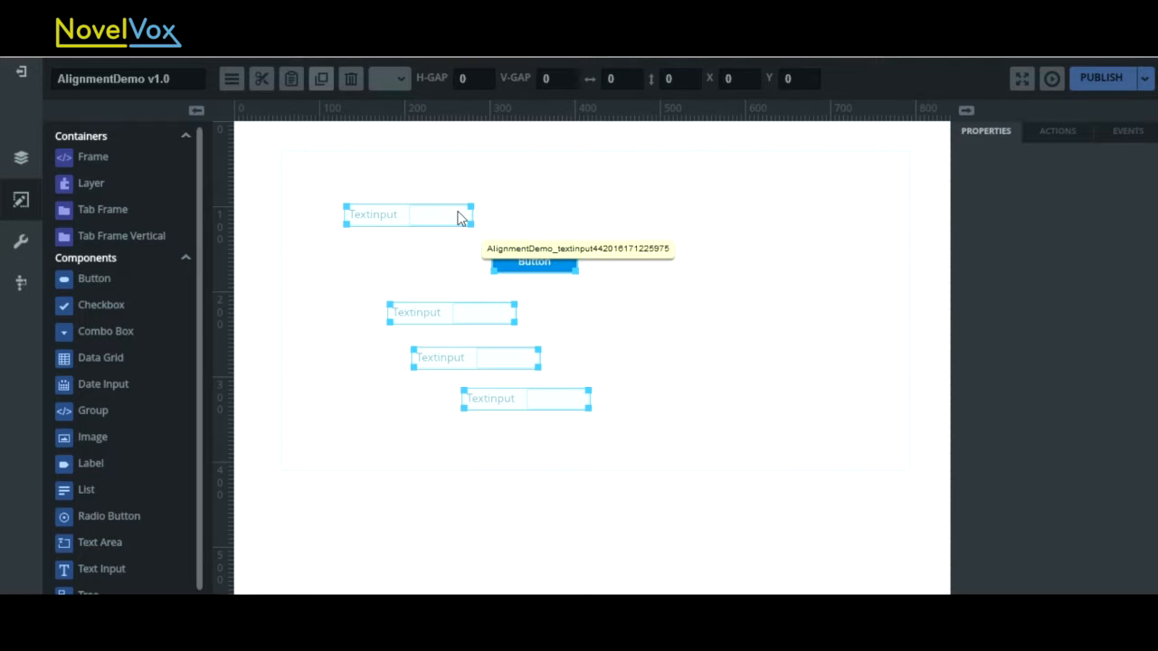
click(404, 83)
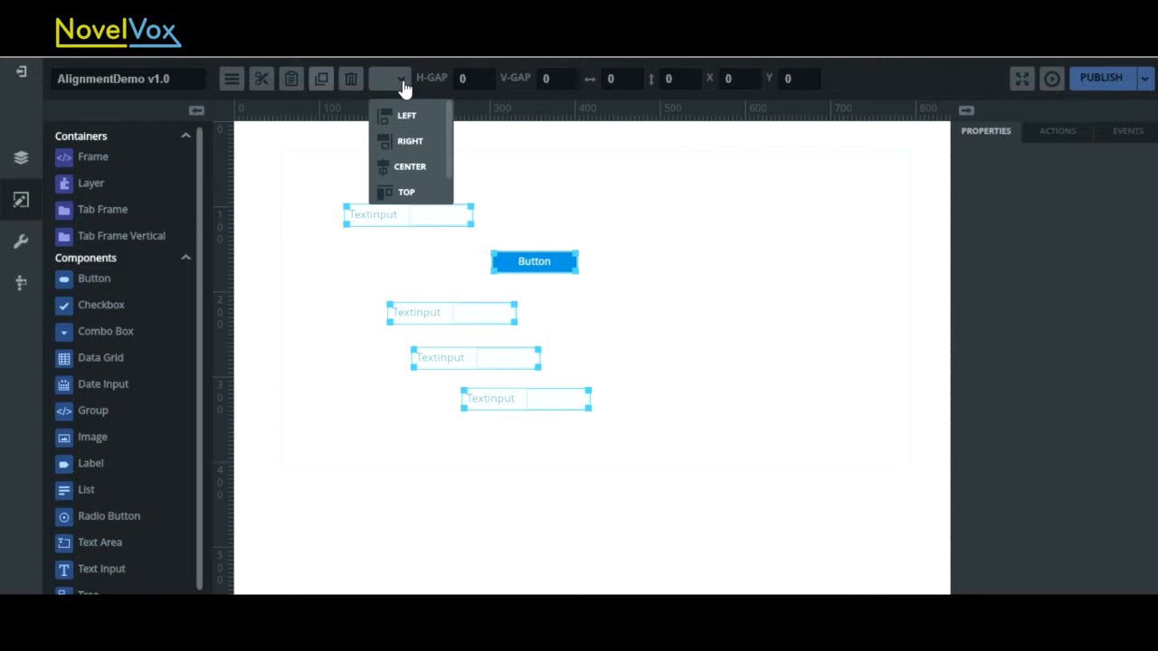
mouse_move(448, 132)
mouse_down()
mouse_move(447, 185)
mouse_move(452, 113)
mouse_up()
click(422, 166)
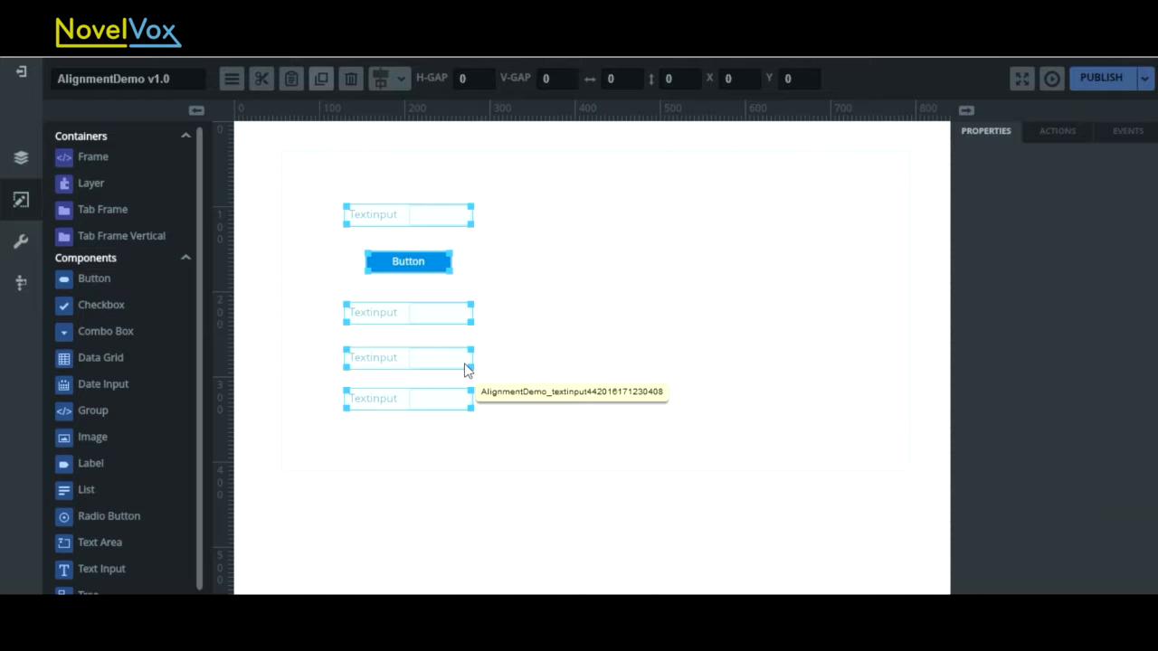
key(ctrl+alt+v)
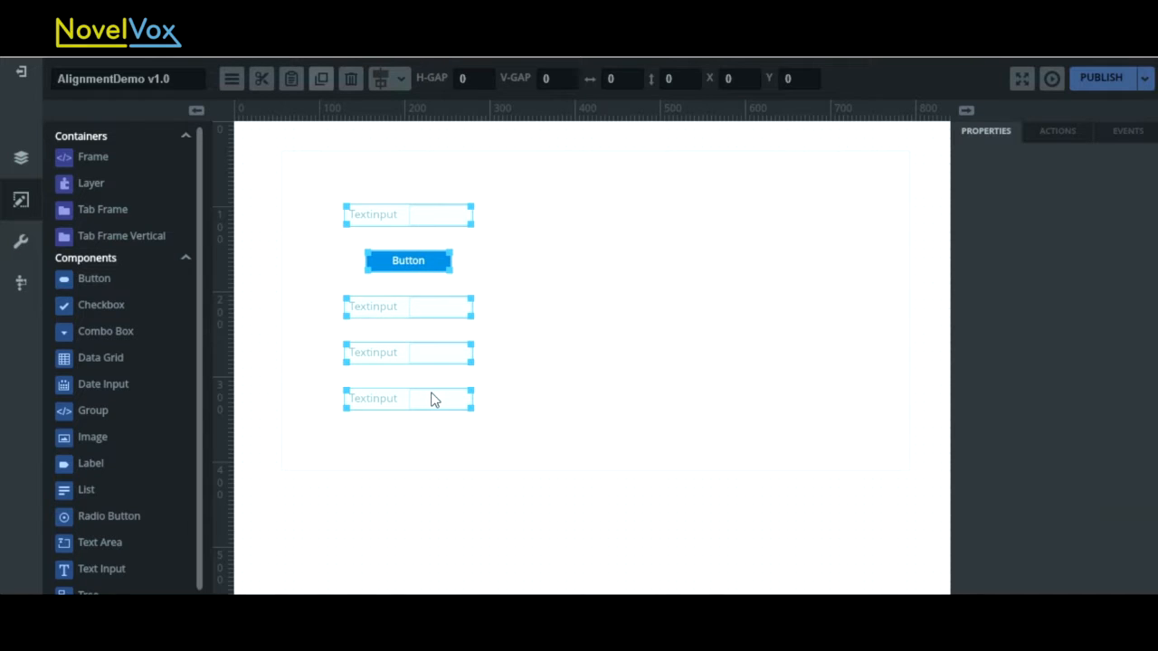
- Move two text inputs into a row beside the remaining lower one and distribute the three evenly in the horizontal direction
drag(432, 399, 664, 367)
click(664, 365)
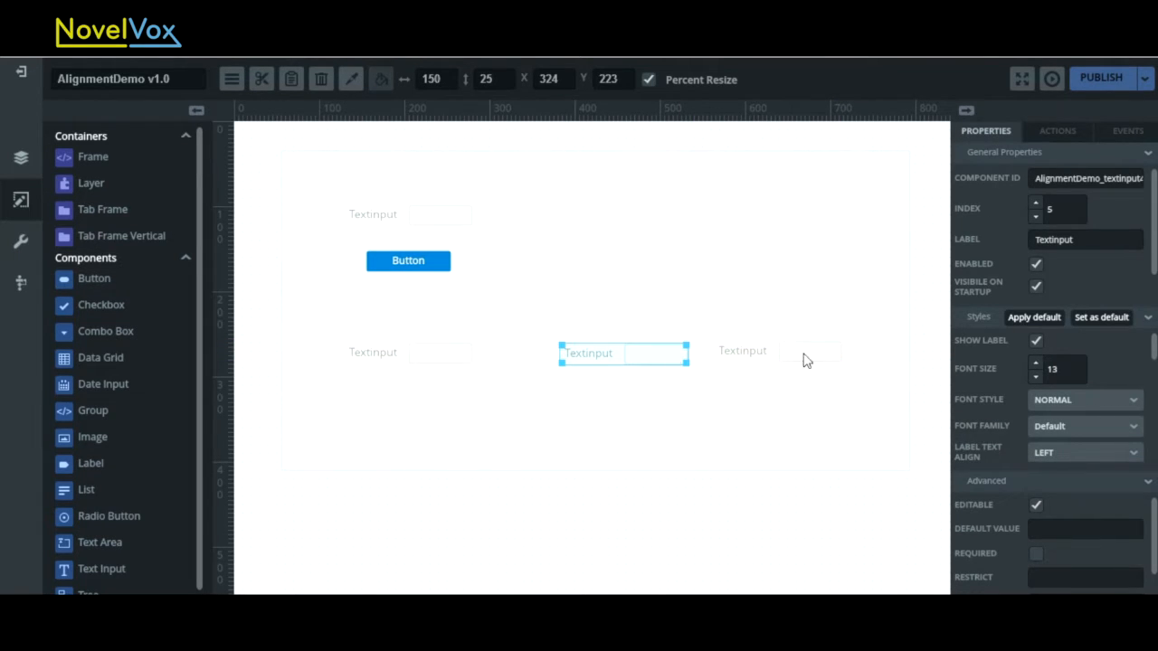
click(452, 362)
shift+click(633, 357)
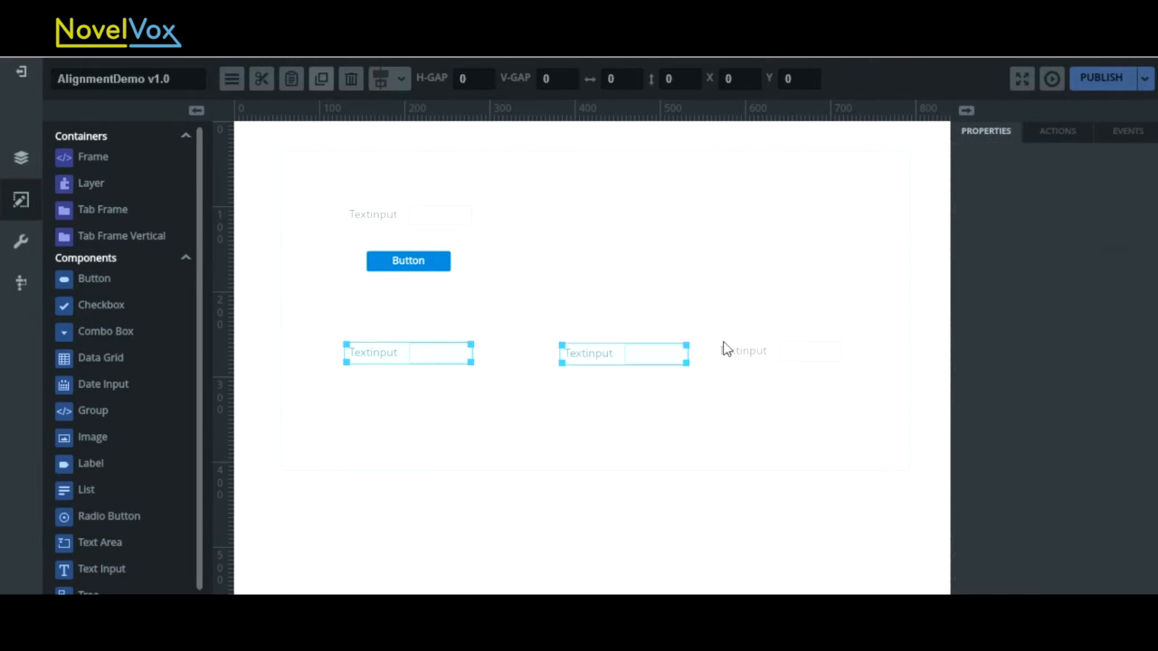
shift+click(776, 355)
key(ctrl+shift+h)
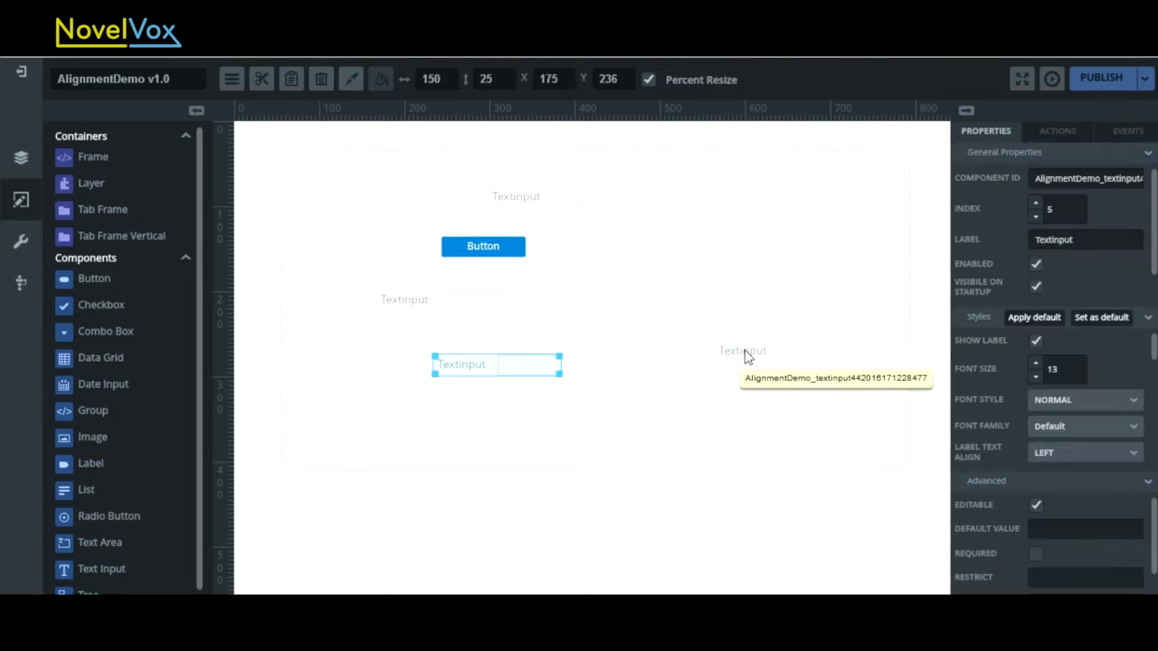
- With the outlying text input moved below the others, align all five components' left edges and centre the group horizontally and vertically in the frame
drag(747, 356, 549, 413)
ctrl+click(519, 364)
ctrl+click(491, 254)
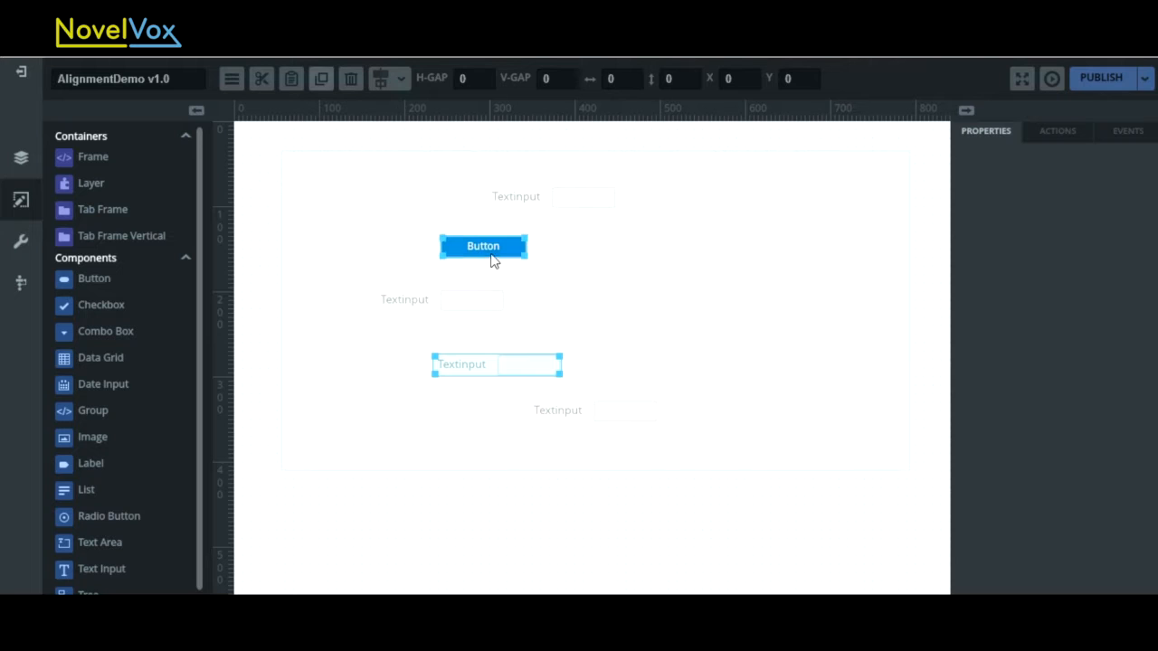
ctrl+click(483, 300)
ctrl+click(600, 412)
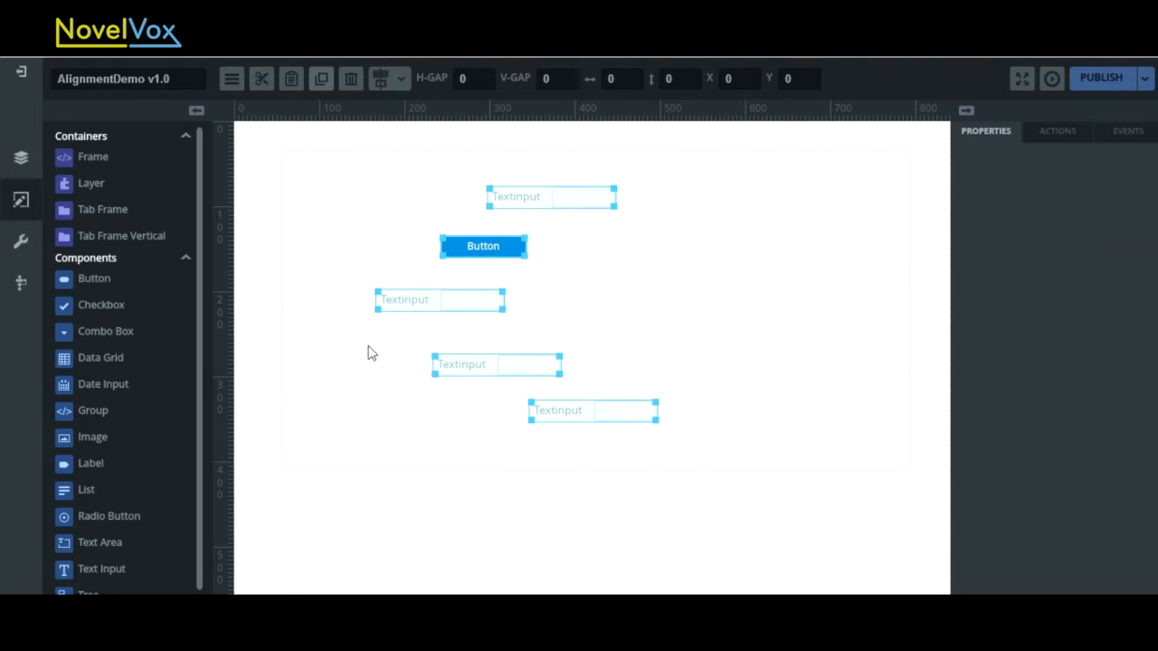
key(ctrl+shift+l)
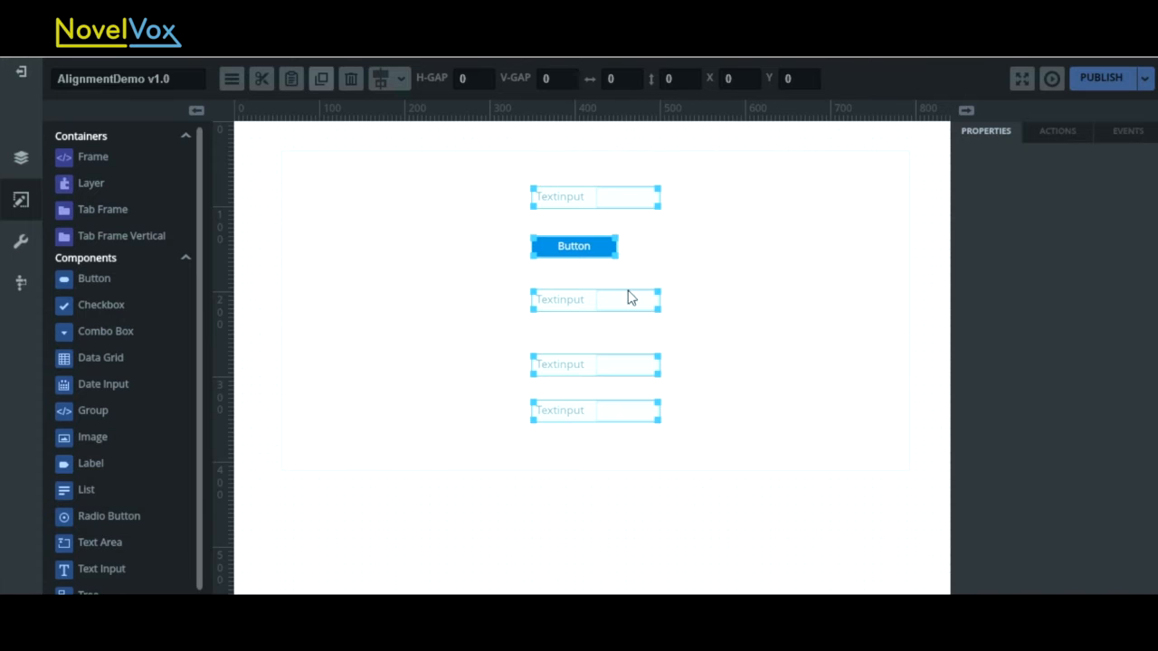
key(Down)
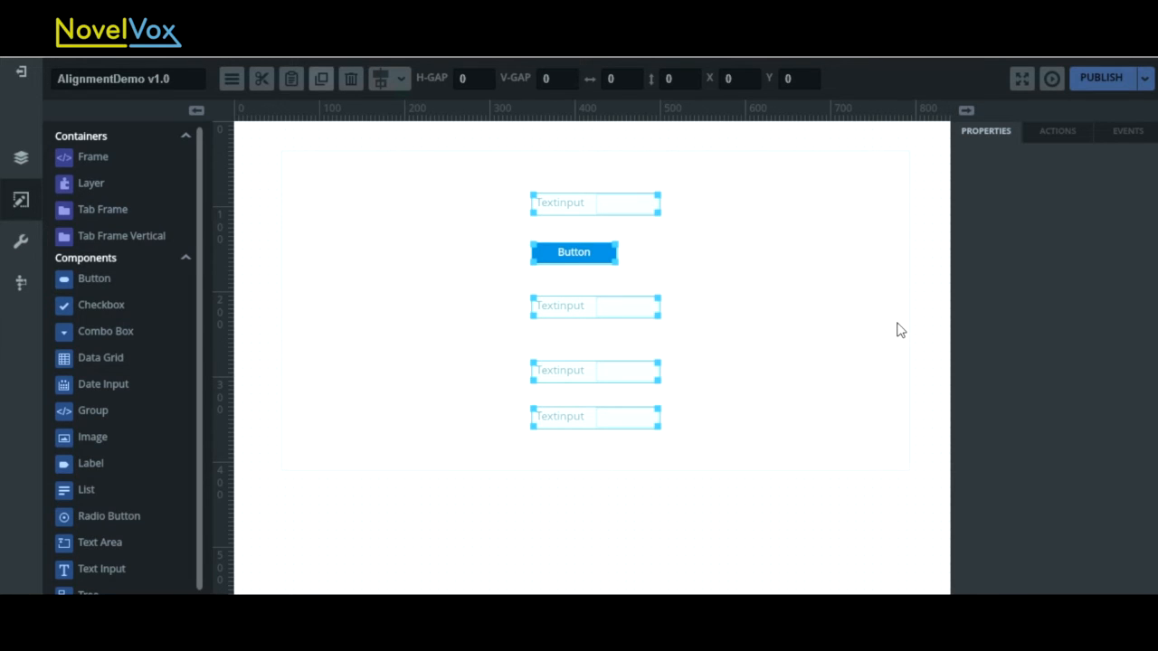
- Resize the top text input to about 251.5 wide and 27.5 high
click(440, 269)
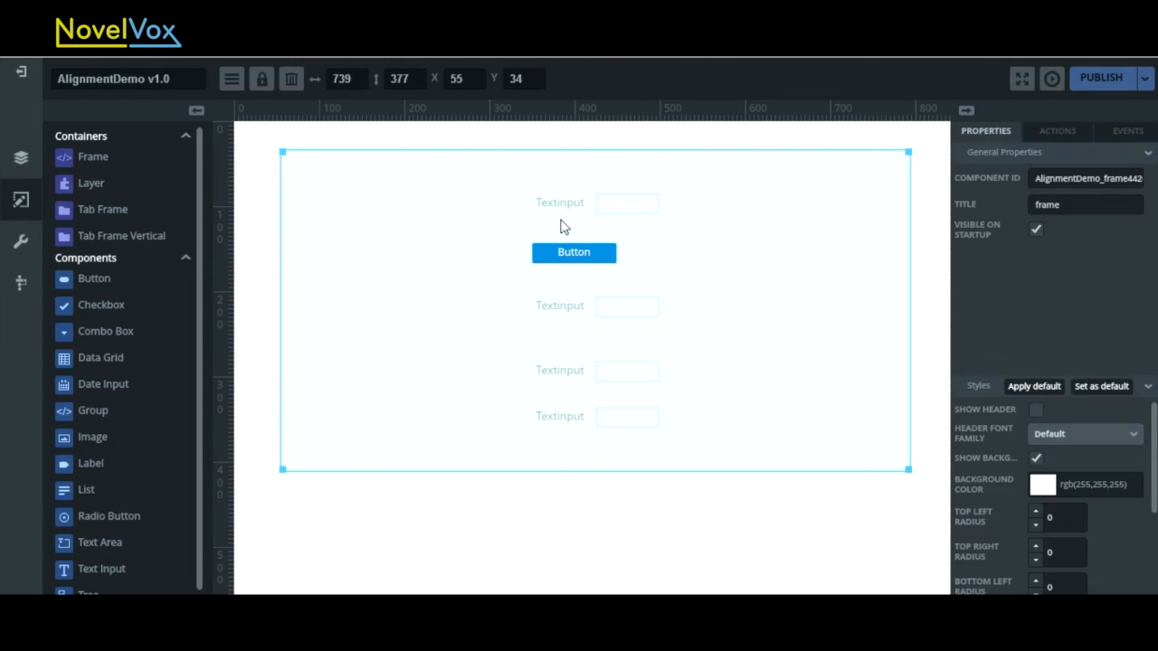
click(534, 213)
drag(657, 214, 745, 215)
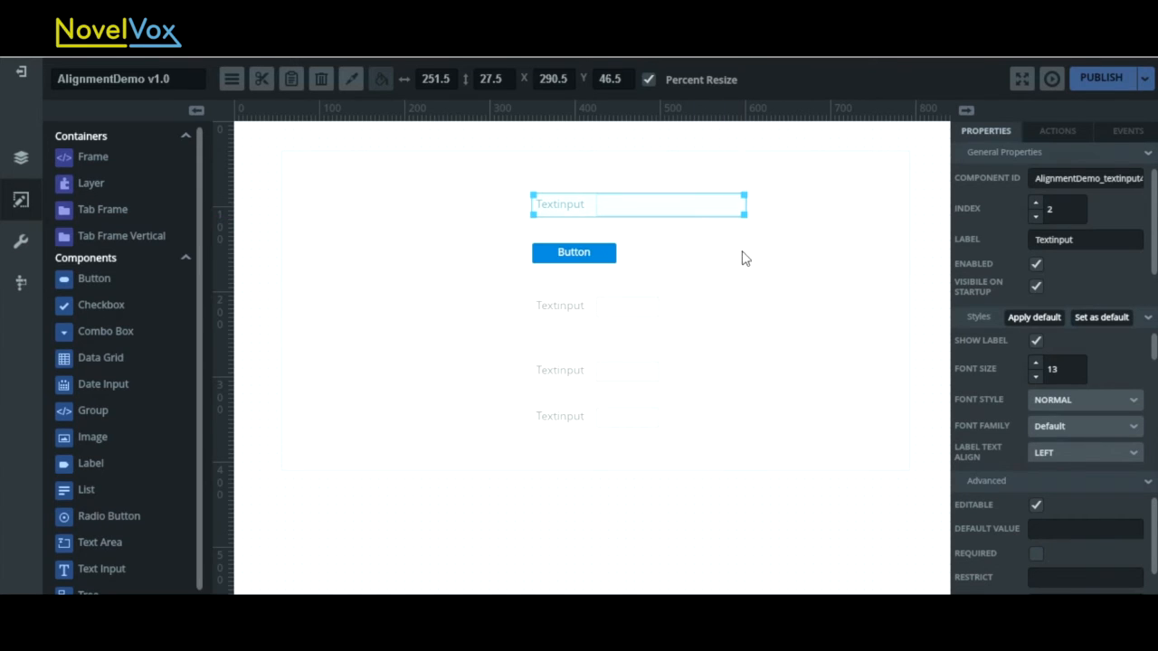
- Match the widths of the button and the other three text inputs to the top text input, and centre all five horizontally in the frame
click(645, 315)
click(642, 371)
click(638, 418)
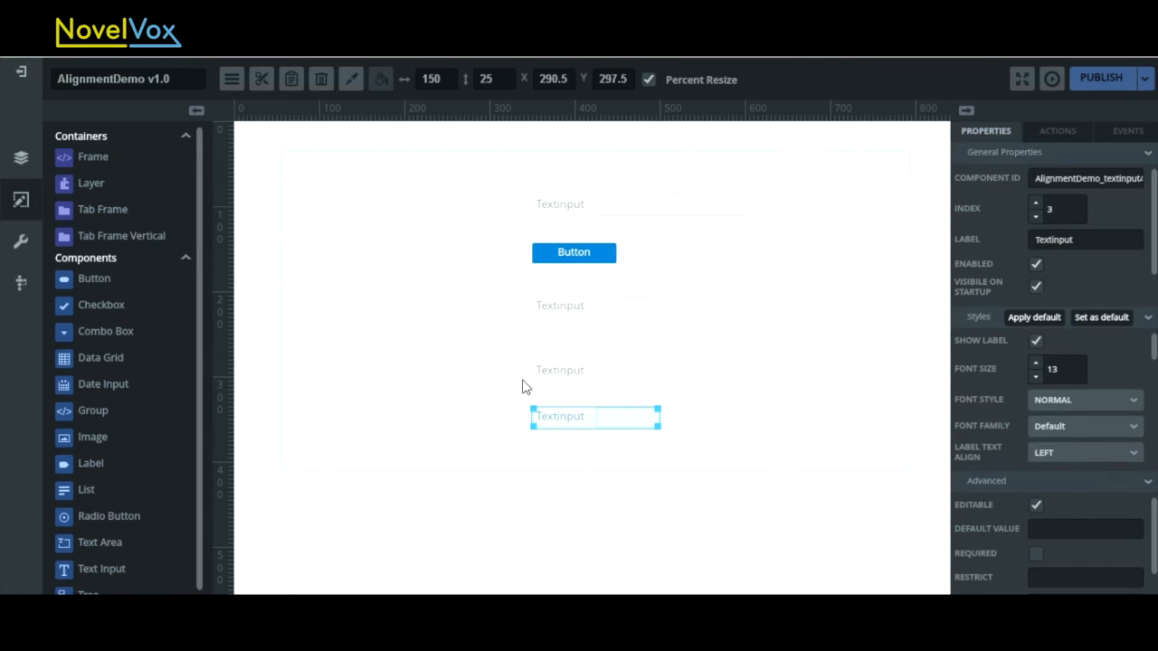
click(634, 216)
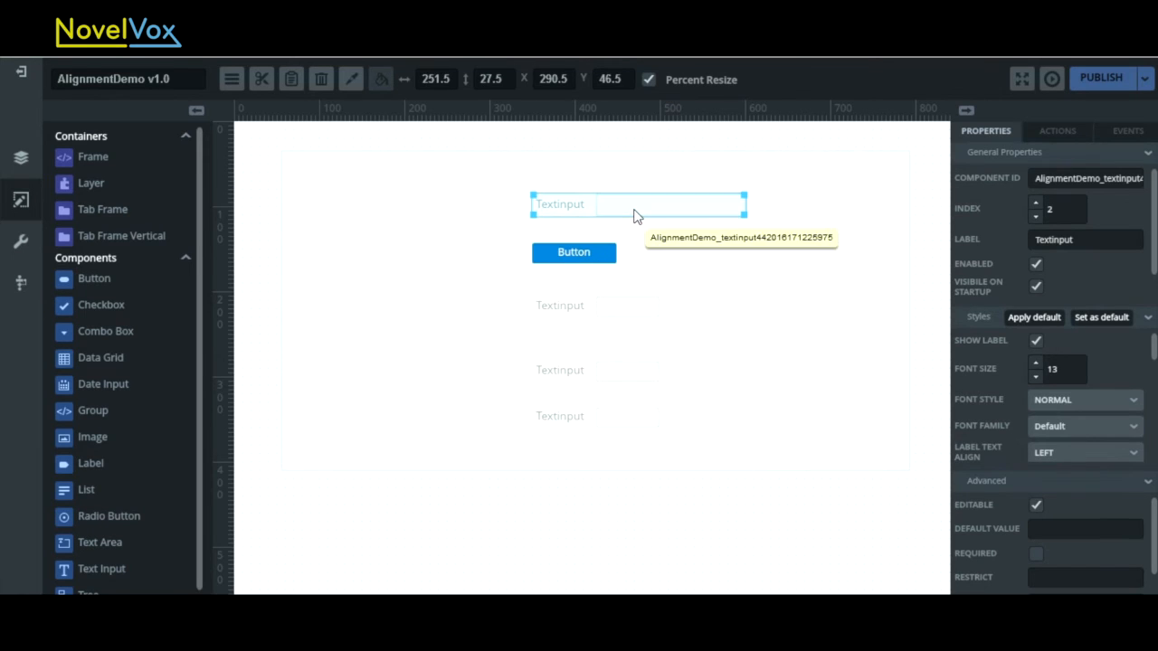
shift+click(628, 418)
shift+click(615, 373)
shift+click(612, 308)
shift+click(611, 259)
shift+click(632, 199)
shift+click(628, 209)
key(ctrl+w)
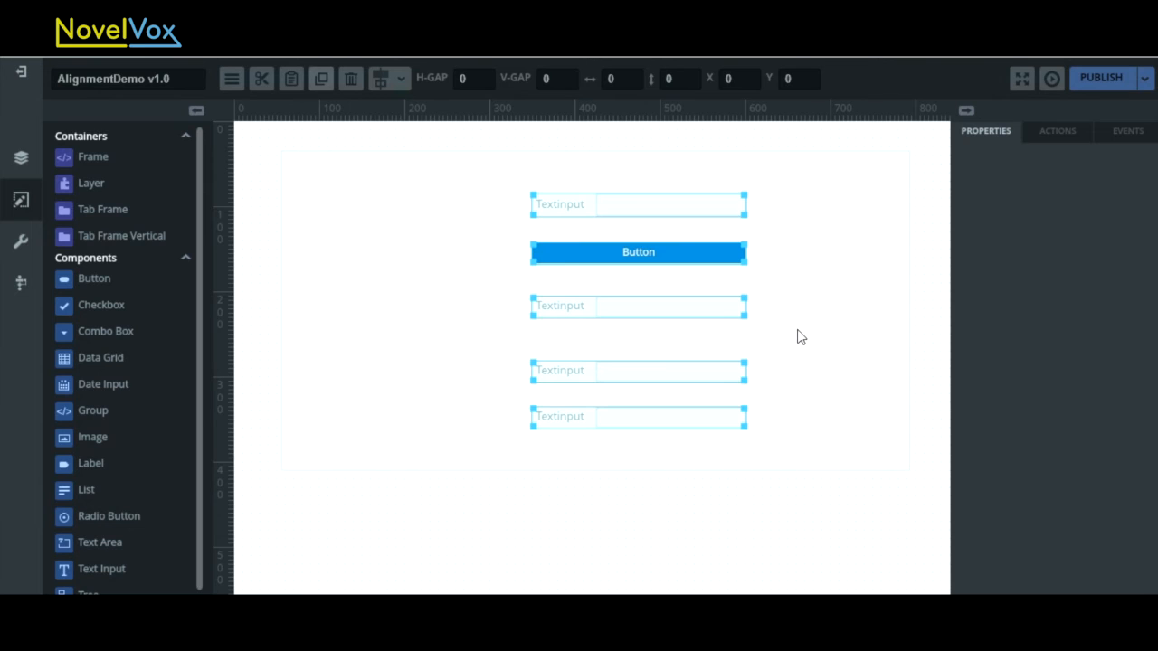
key(ctrl+shift+c)
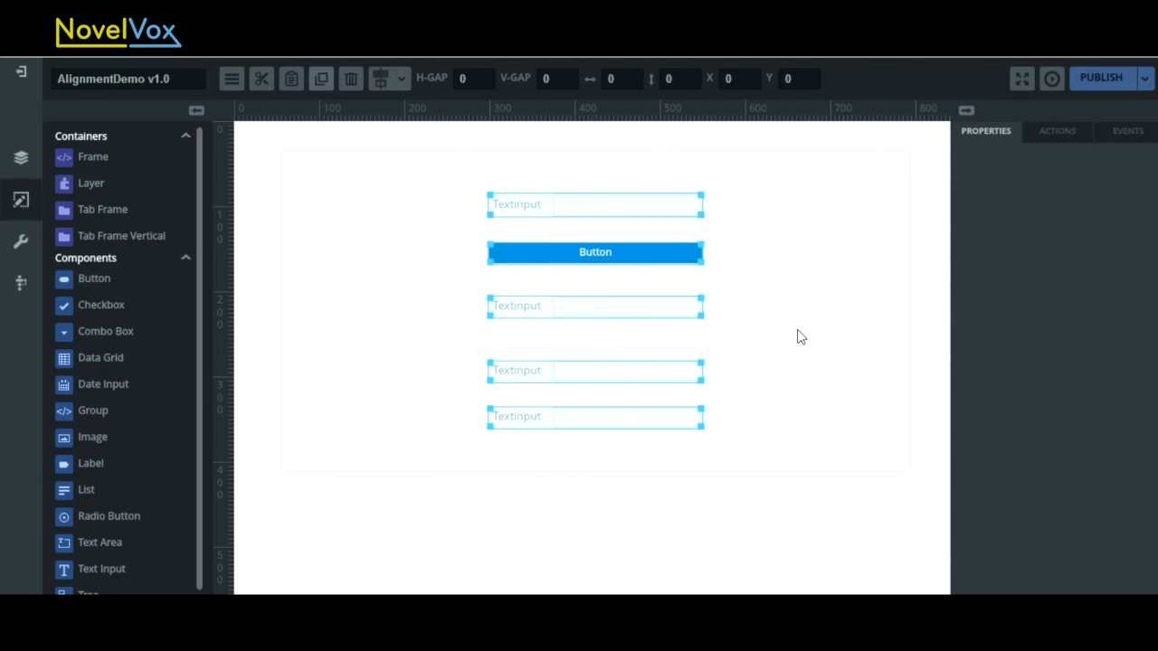